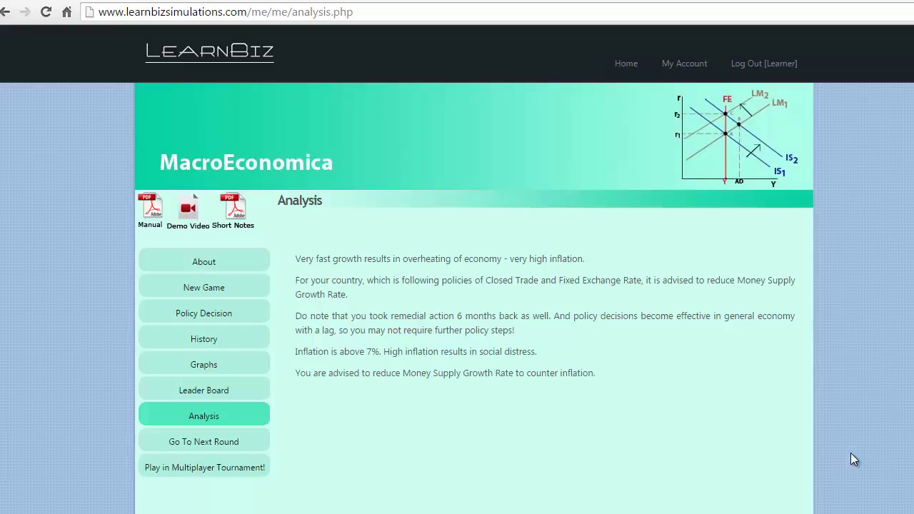
Change the Round 3 Money Supply Growth Rate from 5 to 3.
left_click(227, 309)
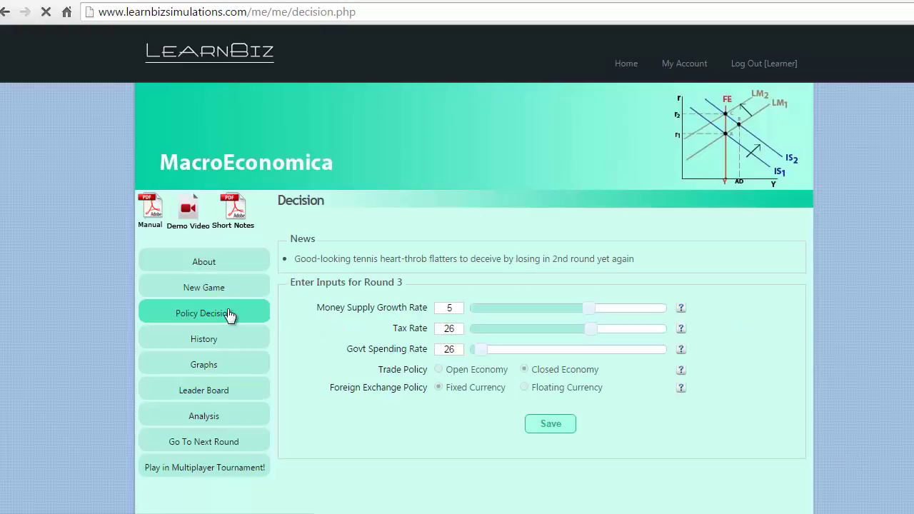
left_click(458, 306)
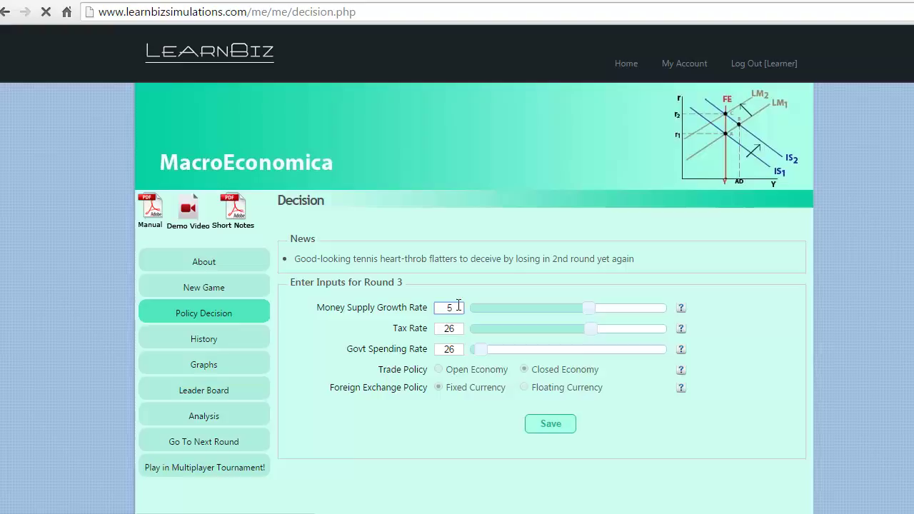
key("BackSpace")
type("3")
Save the Round 3 policy inputs and advance to the next round.
left_click(551, 424)
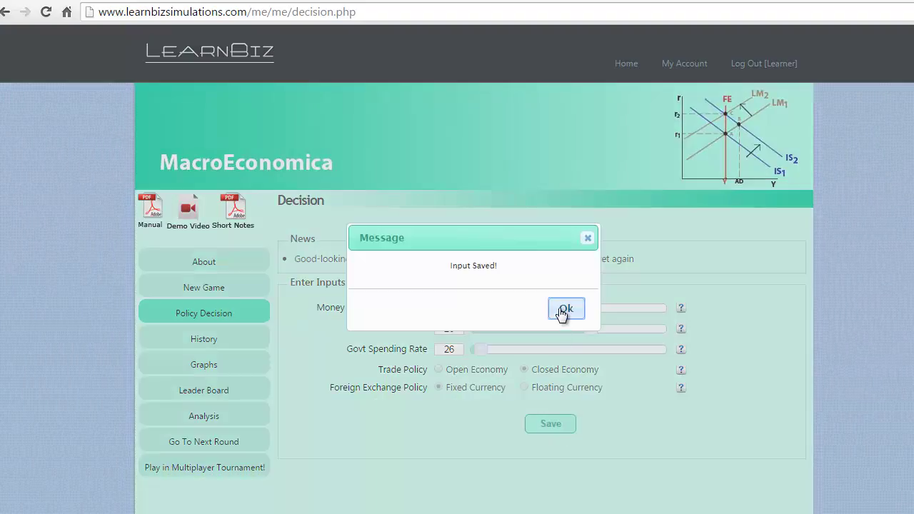
left_click(564, 310)
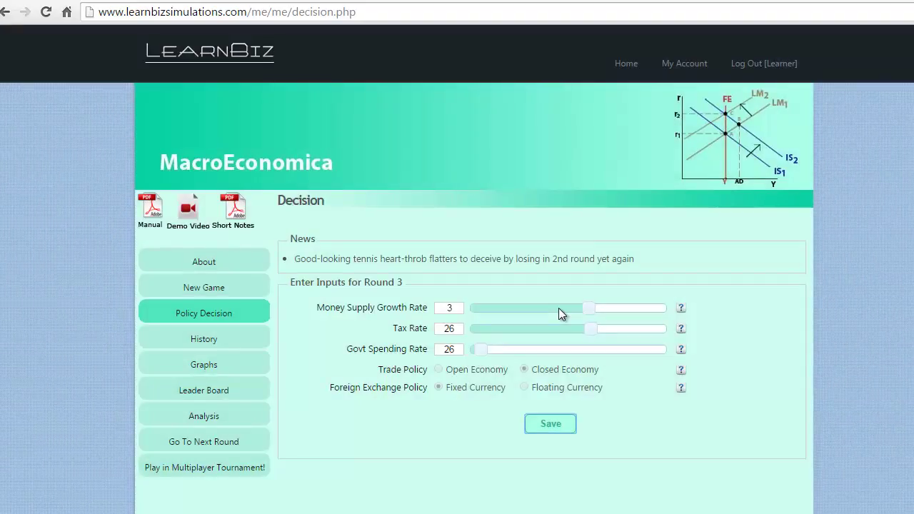
left_click(231, 438)
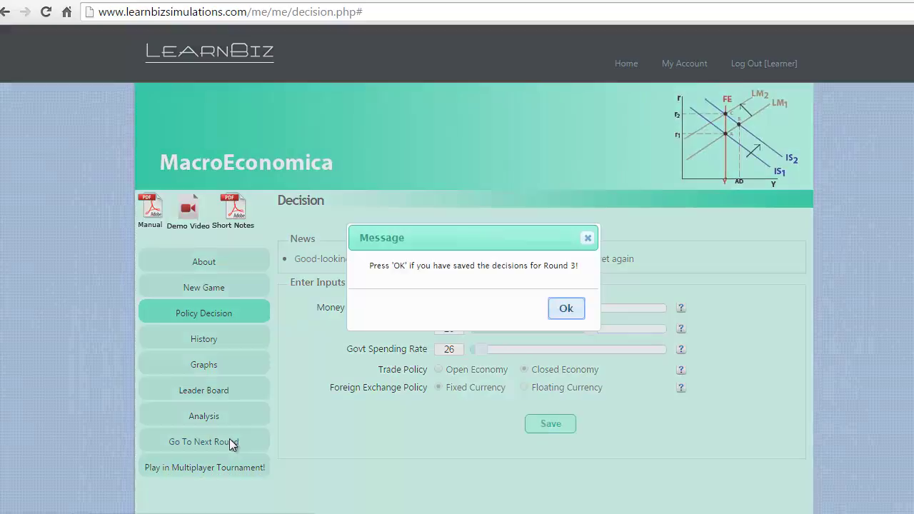
left_click(561, 308)
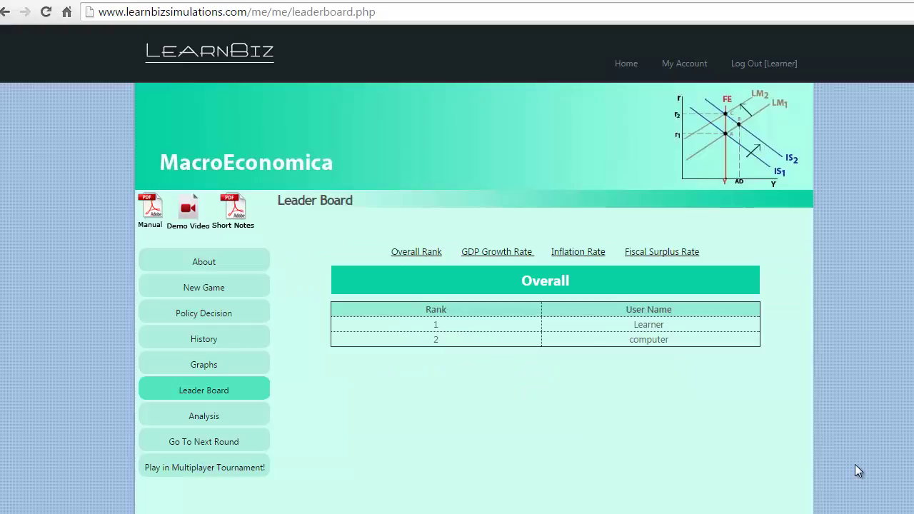
Rank the leaderboard by GDP growth and inflation, then view the economy analysis.
left_click(494, 254)
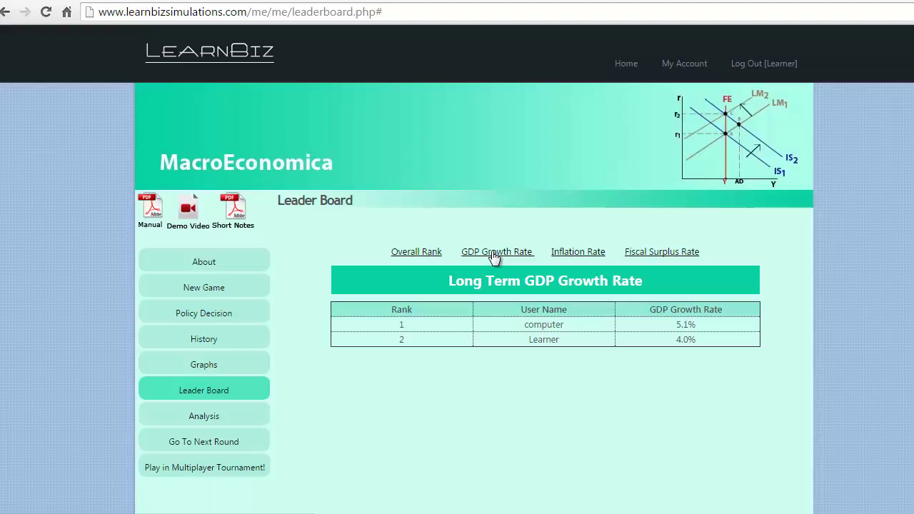
left_click(563, 259)
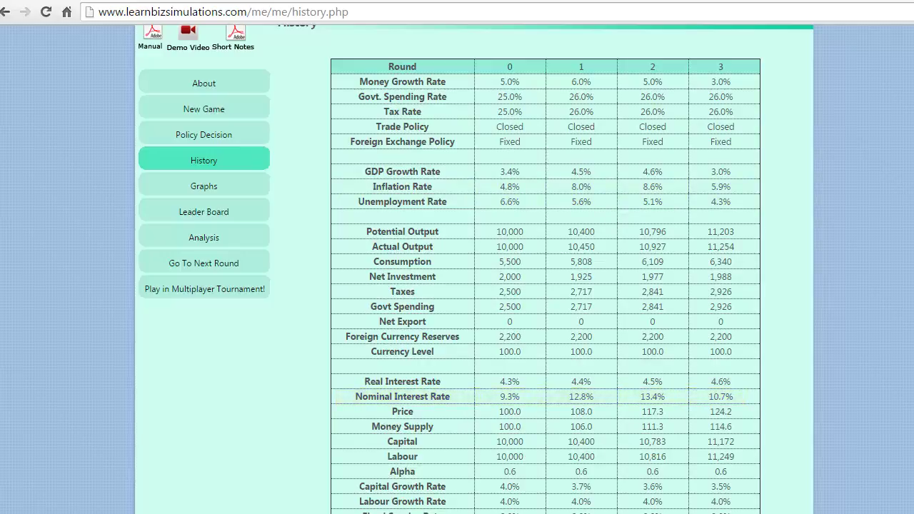
left_click(169, 243)
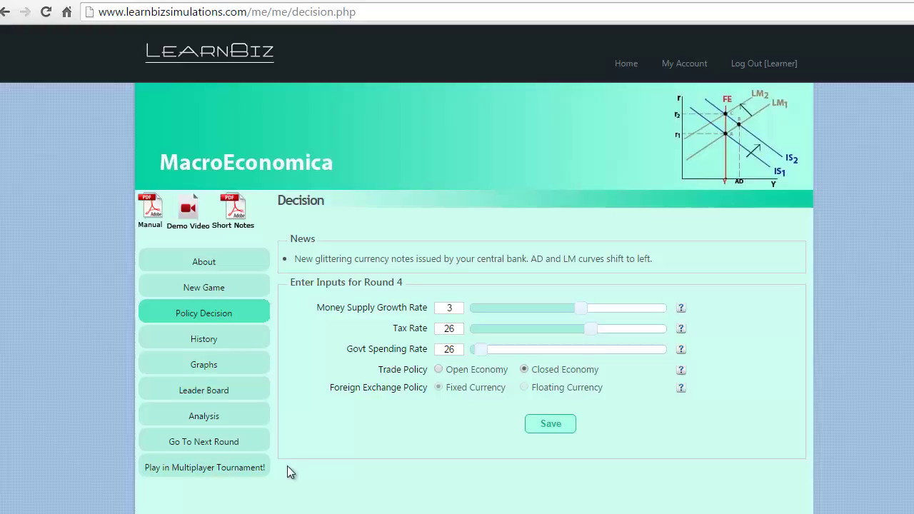
Choose Open Economy and Floating Currency for Round 4, save, and request the next round.
left_click(438, 369)
left_click(524, 387)
left_click(555, 431)
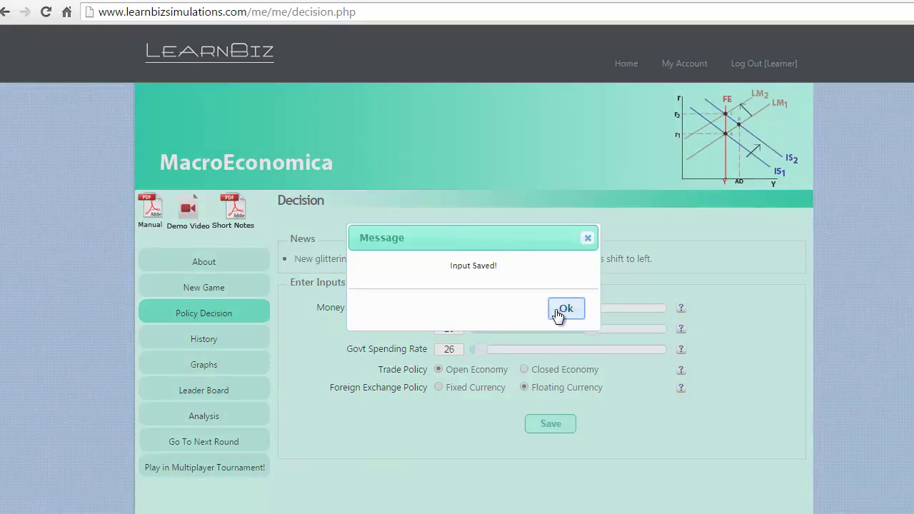
left_click(564, 309)
left_click(240, 440)
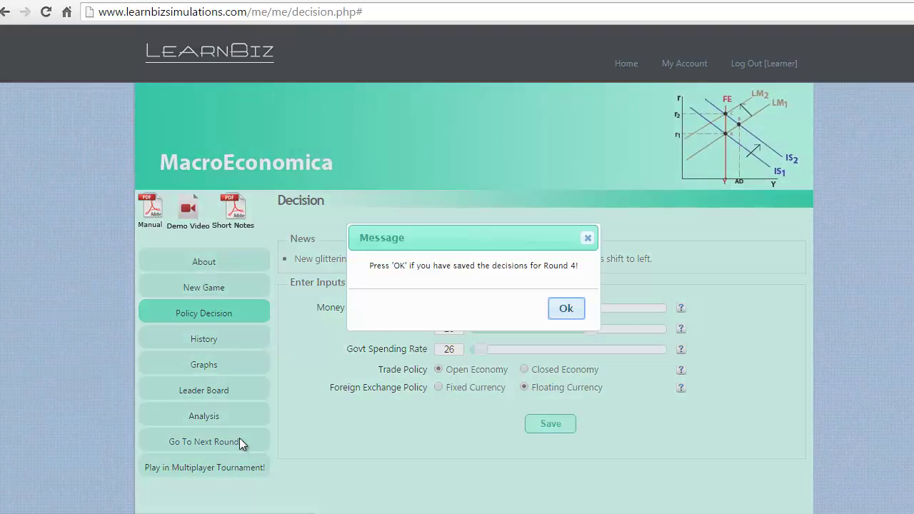
Confirm Round 4, rank by GDP growth, inflation and fiscal surplus, then scroll the History table.
left_click(557, 314)
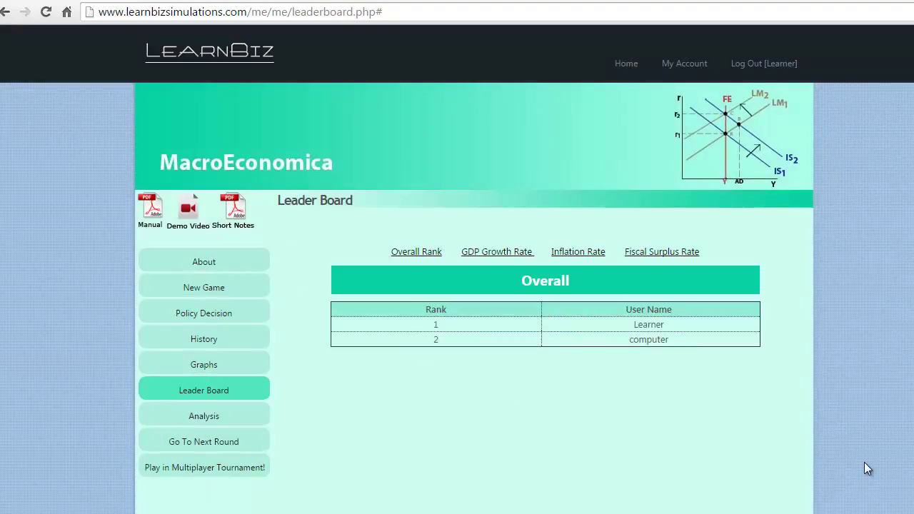
left_click(497, 256)
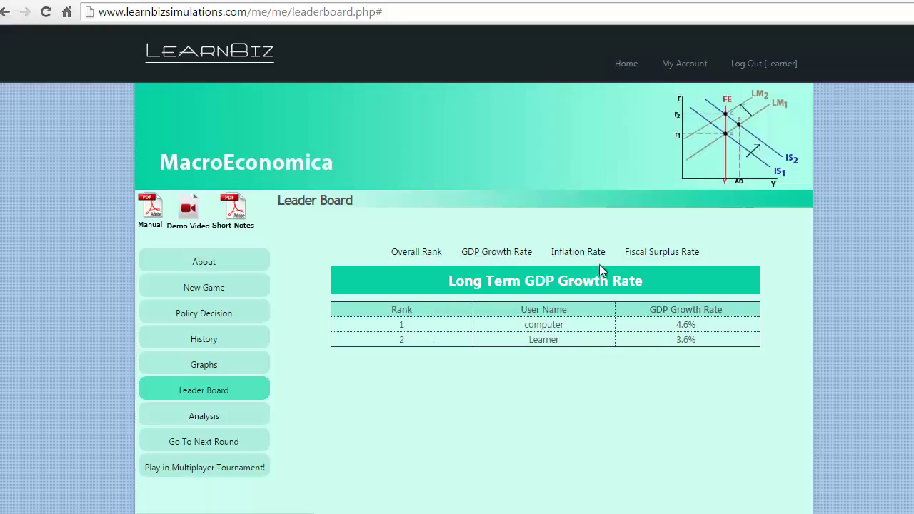
left_click(582, 255)
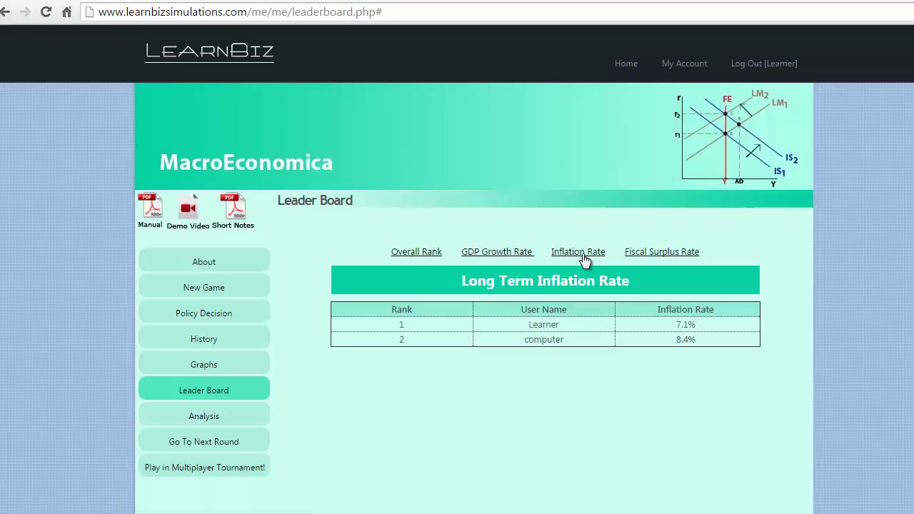
left_click(645, 252)
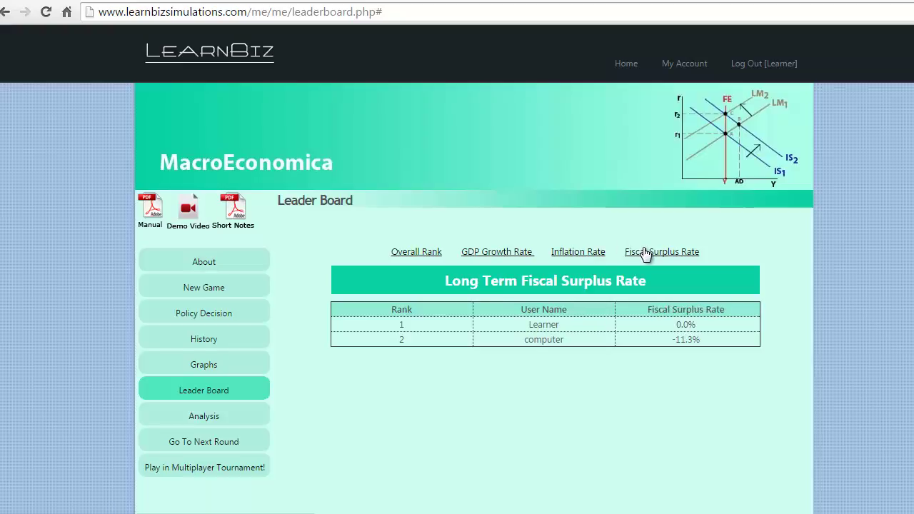
left_click(223, 337)
scroll(607, 209, "down", 3)
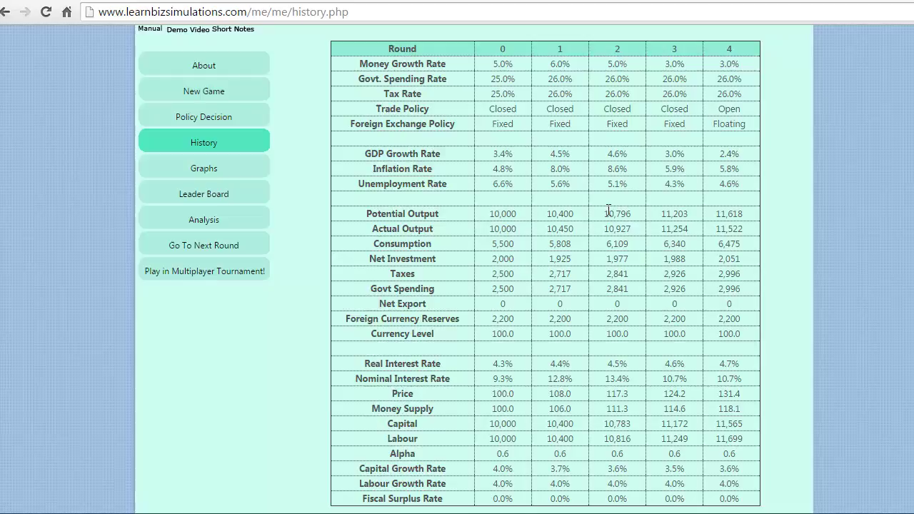
Graph Unemployment Rate against Money Supply Growth Rate across past rounds.
left_click(209, 223)
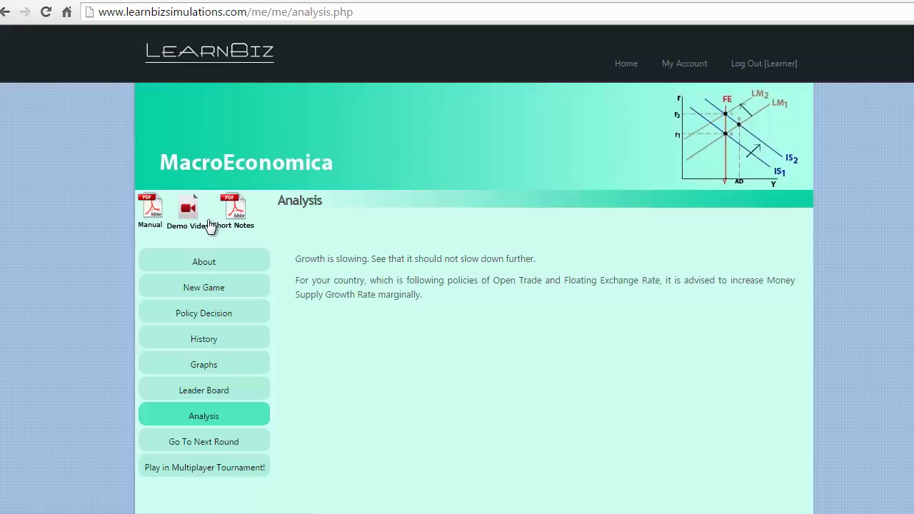
left_click(197, 371)
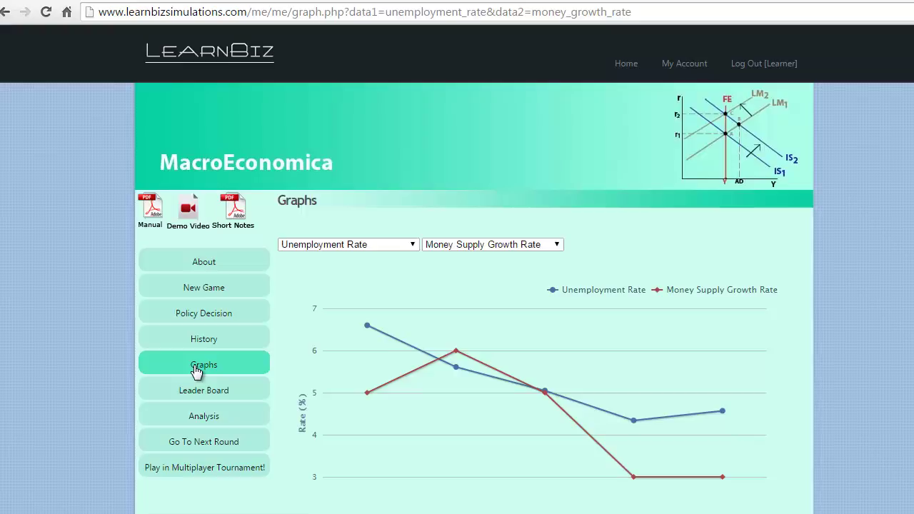
left_click(300, 247)
left_click(300, 248)
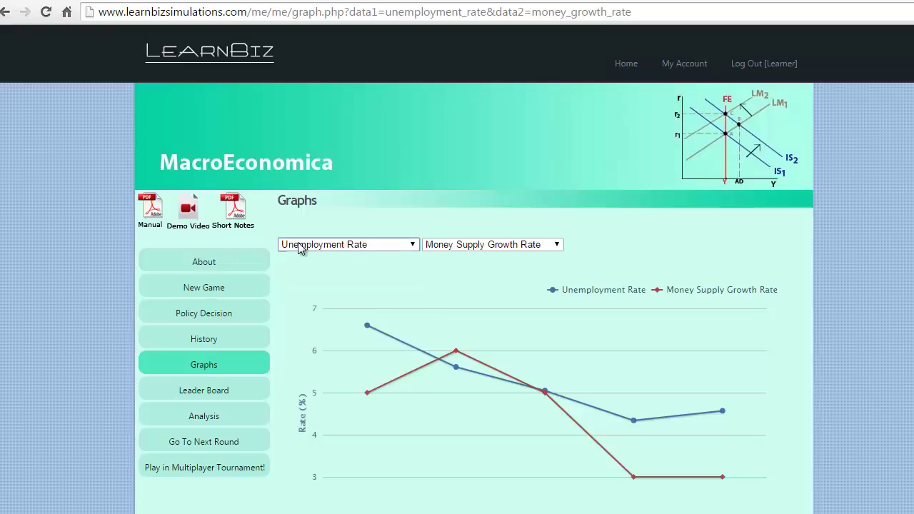
left_click(448, 244)
left_click(448, 245)
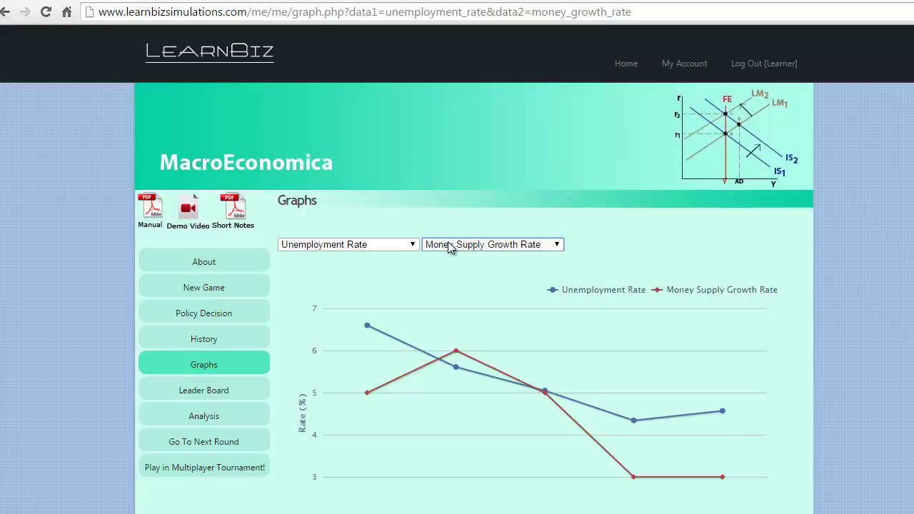
Set Round 5 money supply growth to 5 and government spending to 27.
left_click(231, 317)
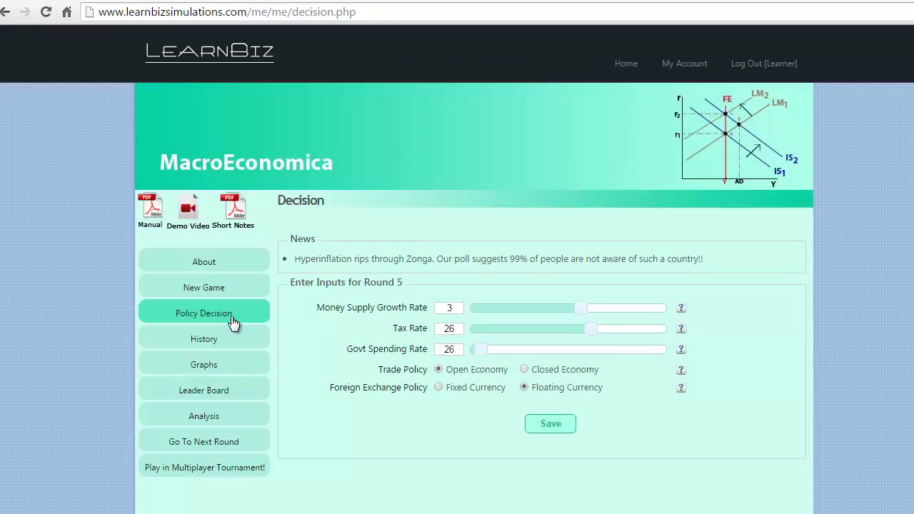
left_click(452, 307)
key("BackSpace")
type("5")
left_click(452, 350)
key("BackSpace")
type("7")
Save the Round 5 decisions and move on to the next round.
left_click(539, 424)
left_click(530, 425)
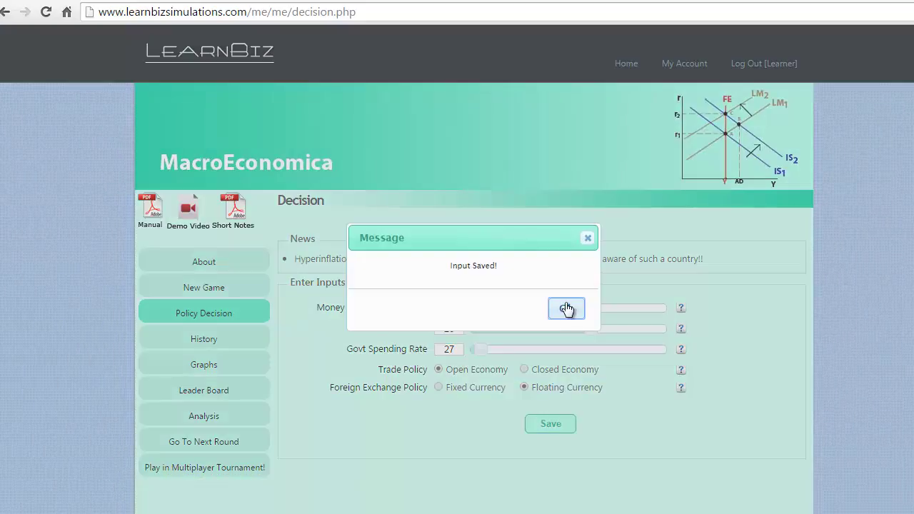
left_click(565, 308)
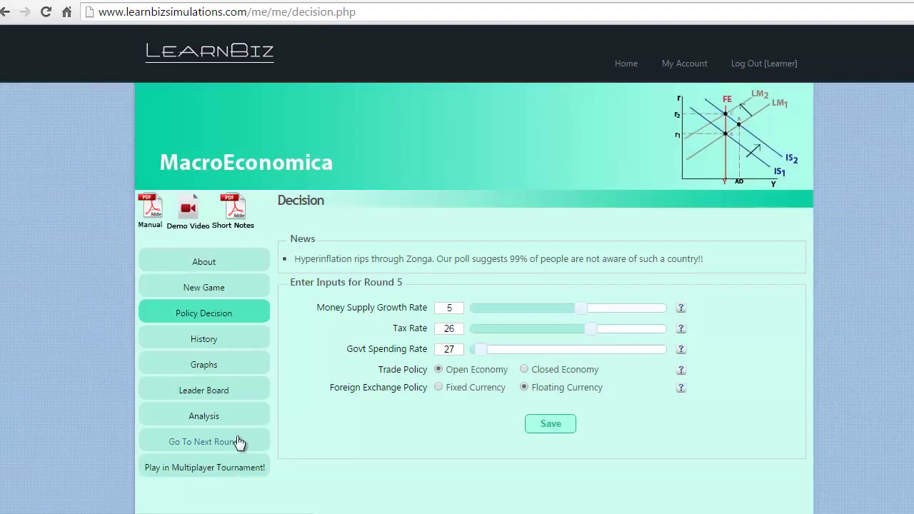
left_click(238, 442)
left_click(581, 310)
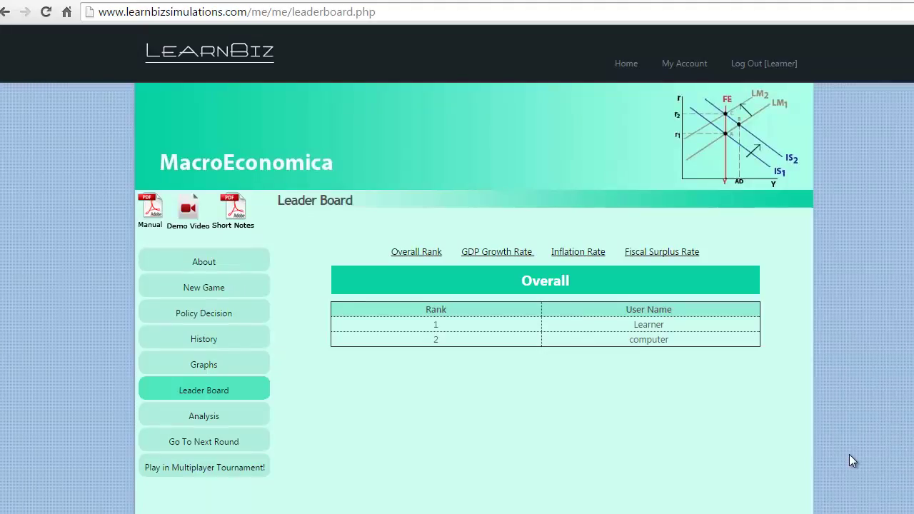
Rank the Leader Board by GDP growth, inflation, then fiscal surplus rate.
left_click(515, 252)
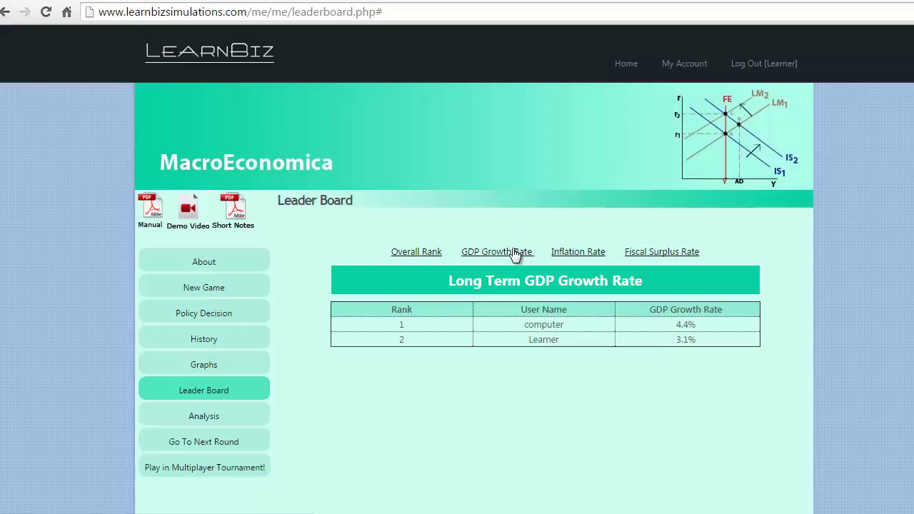
left_click(561, 254)
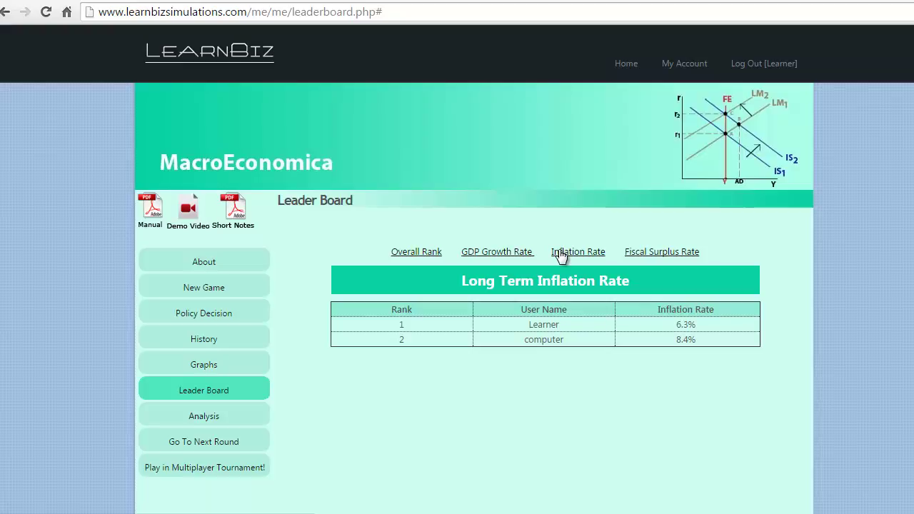
left_click(631, 255)
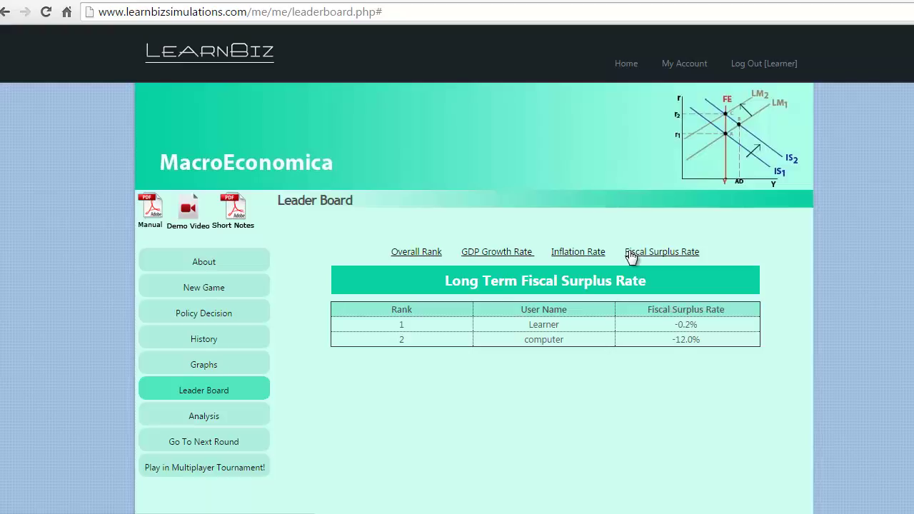
Scroll through past rounds' history, read the analysis, then bring up the Round 6 inputs.
left_click(228, 331)
scroll(228, 329, "down", 3)
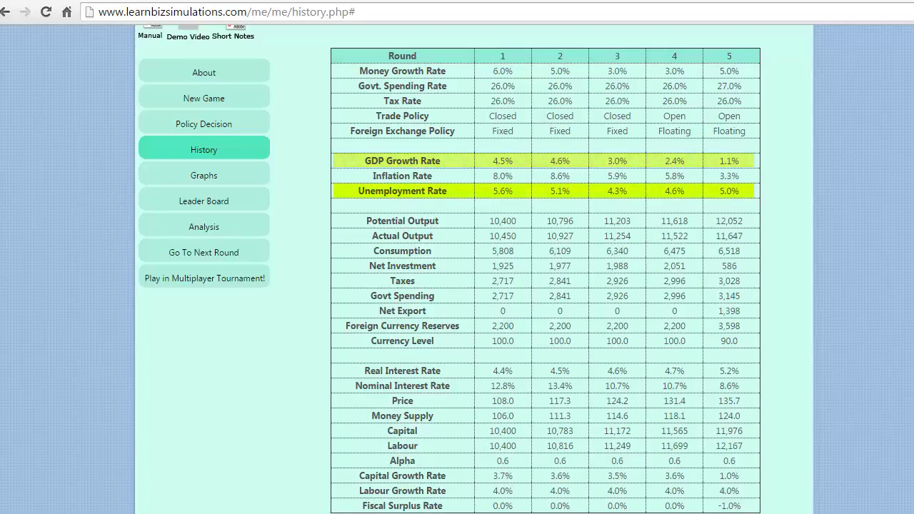
left_click(232, 226)
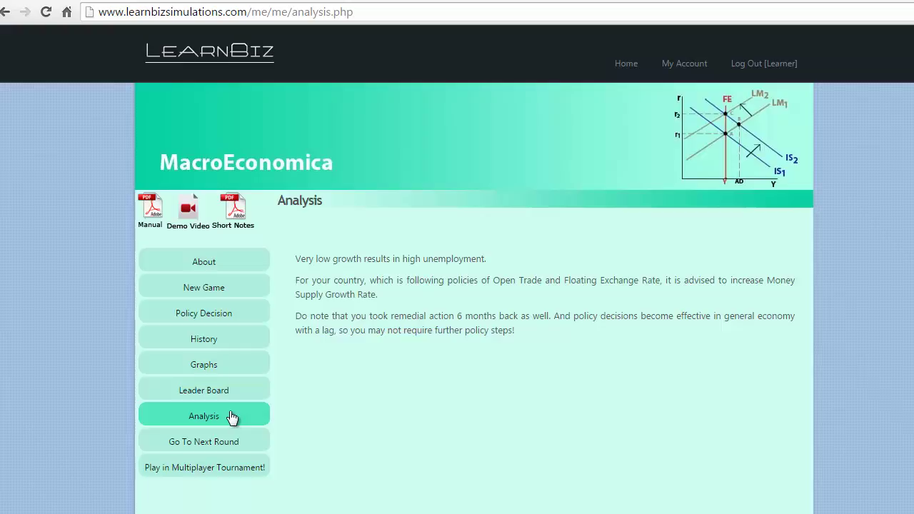
left_click(251, 317)
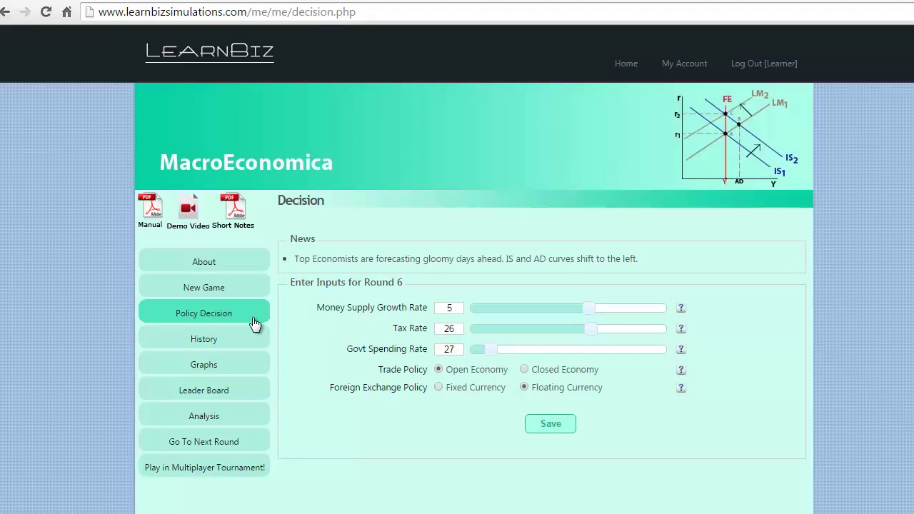
Set Round 6 money supply growth to 8, government spending to 29 and tax to 25.
left_click(452, 309)
key("BackSpace")
type("8")
left_click(456, 349)
key("BackSpace")
type("9")
left_click(461, 328)
key("BackSpace")
type("5")
Save the Round 6 inputs and end the final round.
left_click(551, 423)
left_click(569, 313)
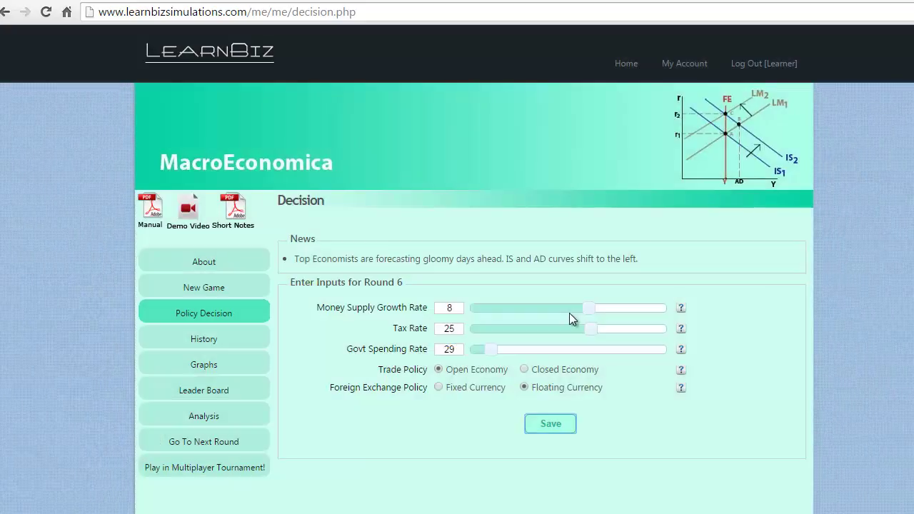
left_click(218, 441)
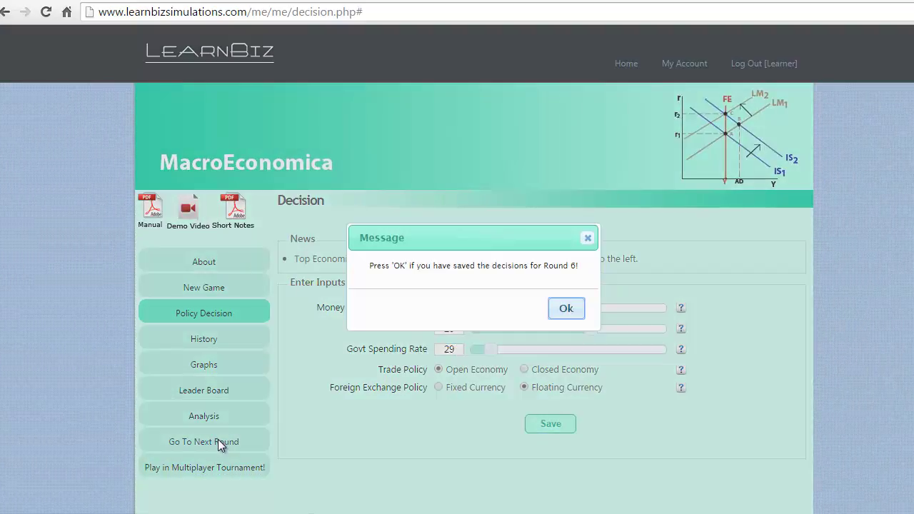
left_click(565, 309)
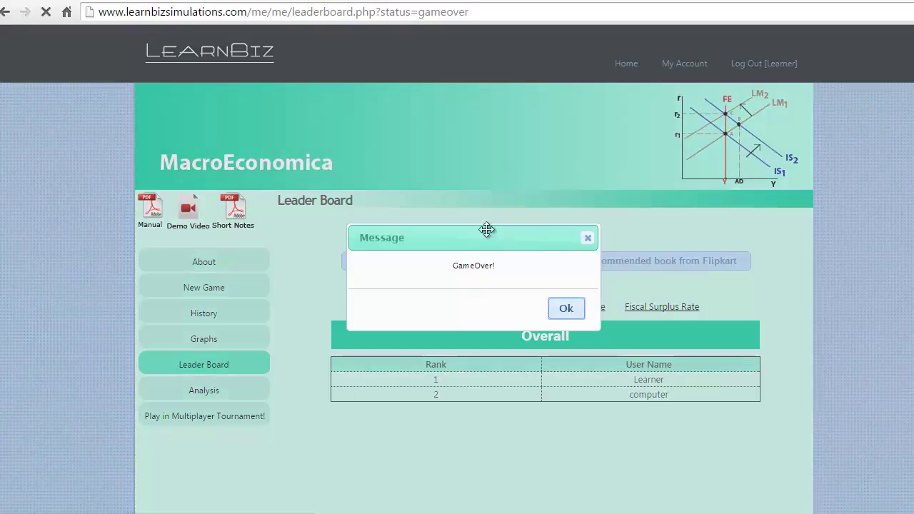
Dismiss Game Over and rank final results by GDP growth, inflation and fiscal surplus.
left_click(567, 312)
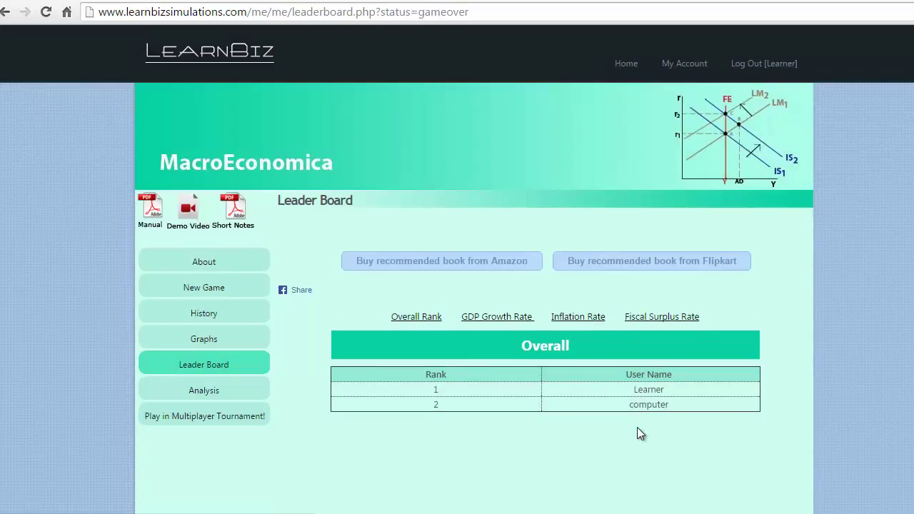
left_click(511, 321)
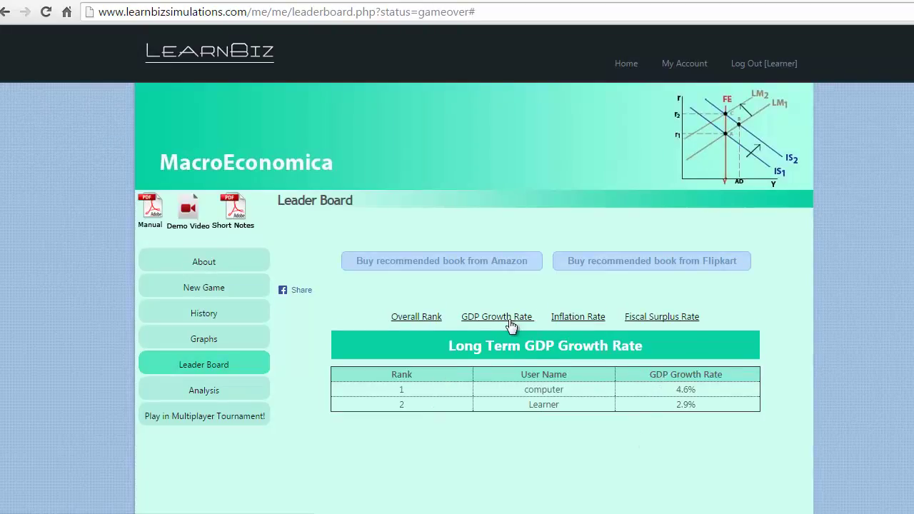
left_click(572, 326)
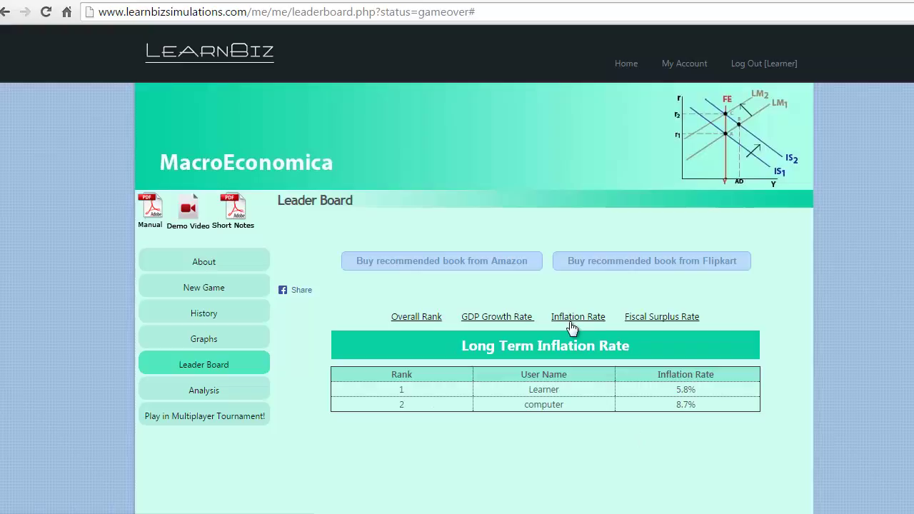
left_click(641, 323)
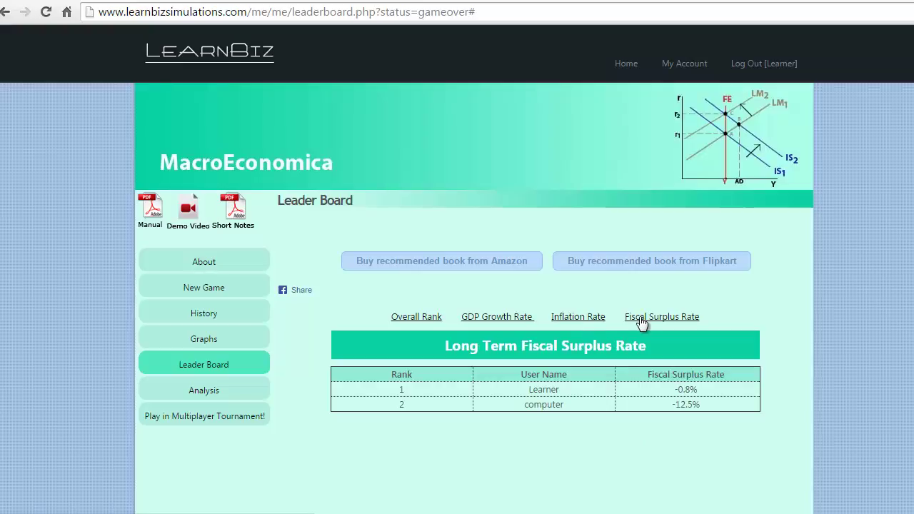